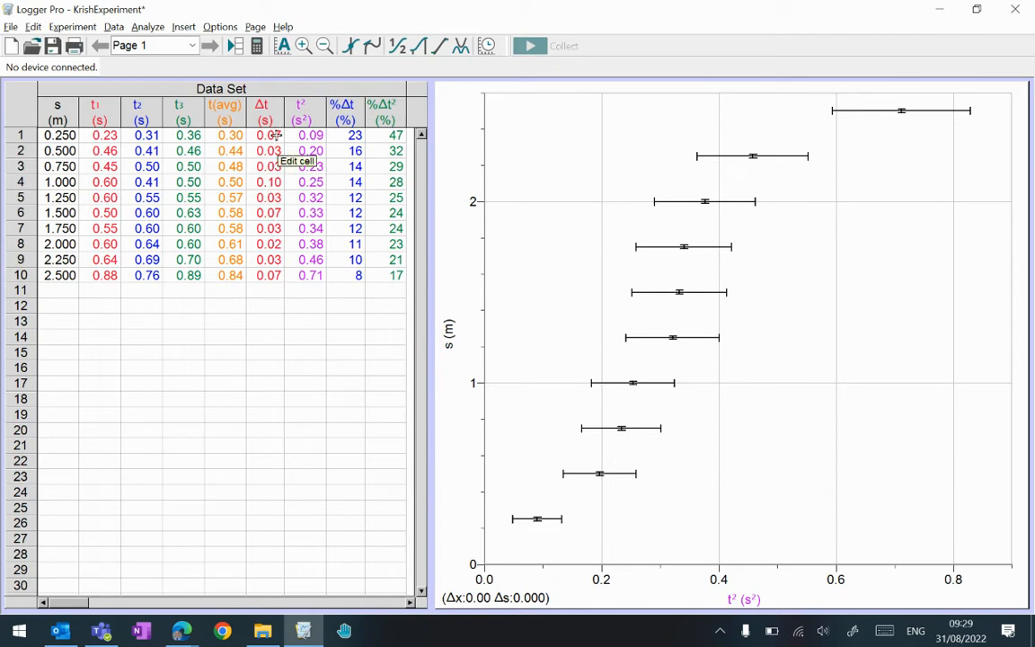
Step: Inspect the time uncertainty values in the Δt column, comparing rows 1, 4 and 8
{"action": "left_click", "coordinate": [272, 134]}
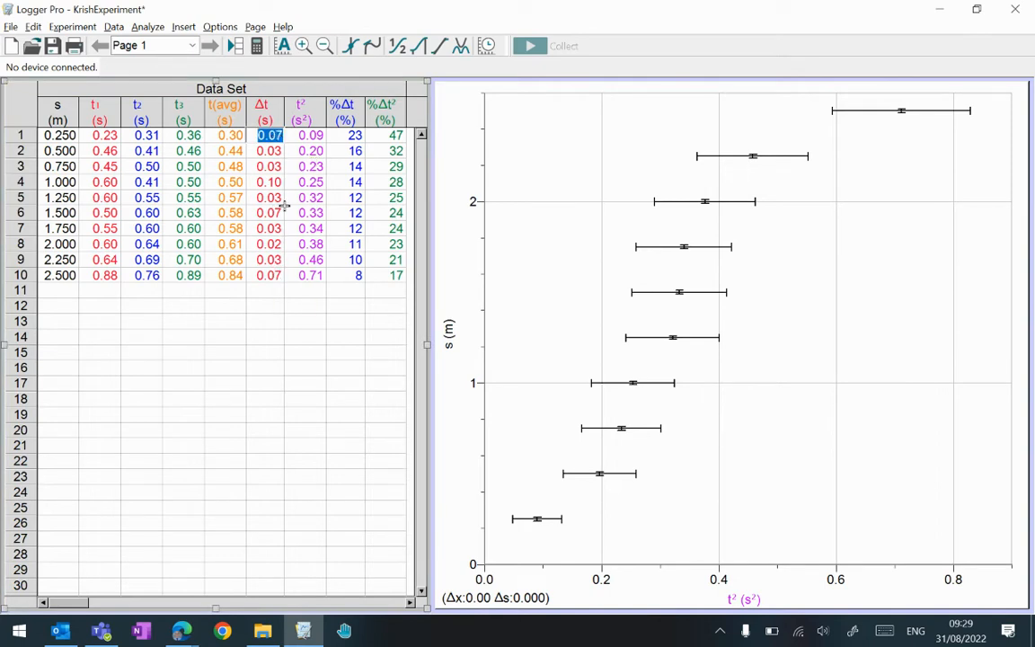
{"action": "double_click", "coordinate": [51, 183]}
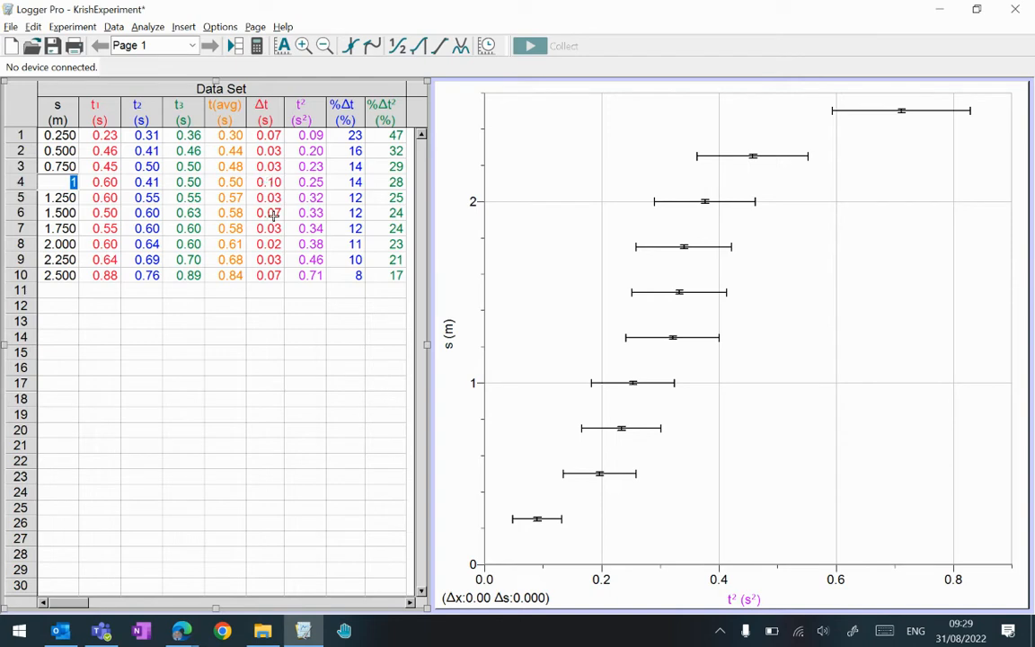
{"action": "left_click", "coordinate": [262, 245]}
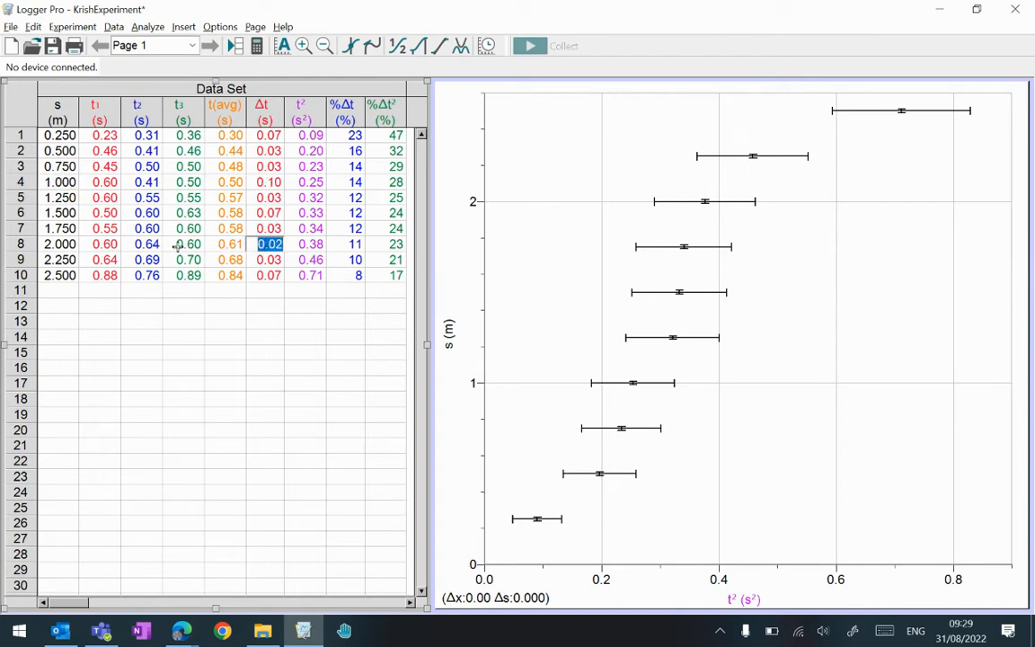
{"action": "left_click", "coordinate": [271, 135]}
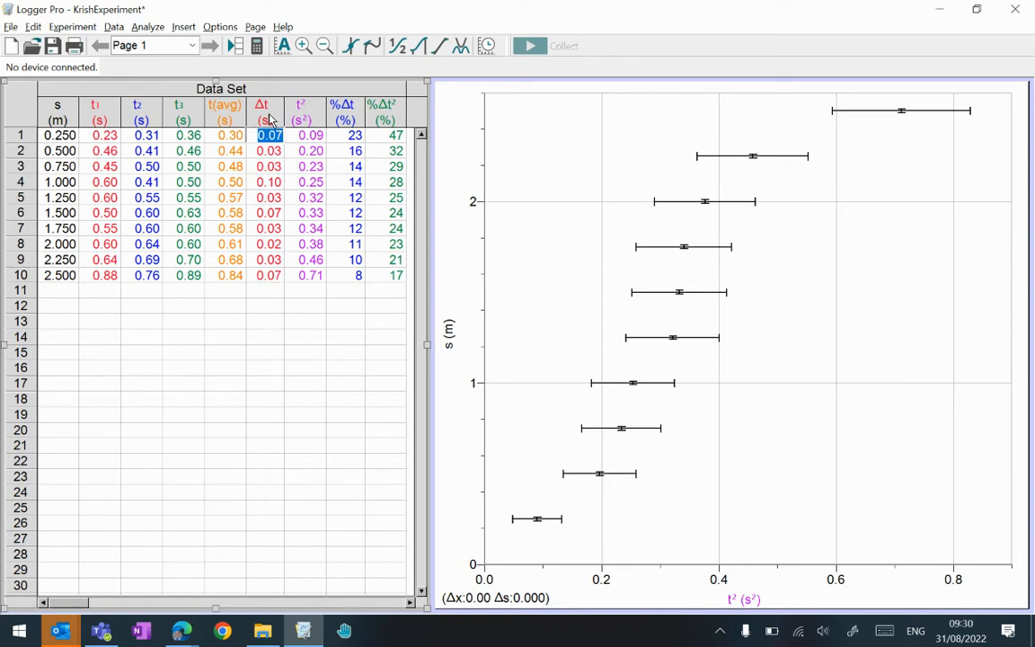
{"action": "left_click", "coordinate": [274, 183]}
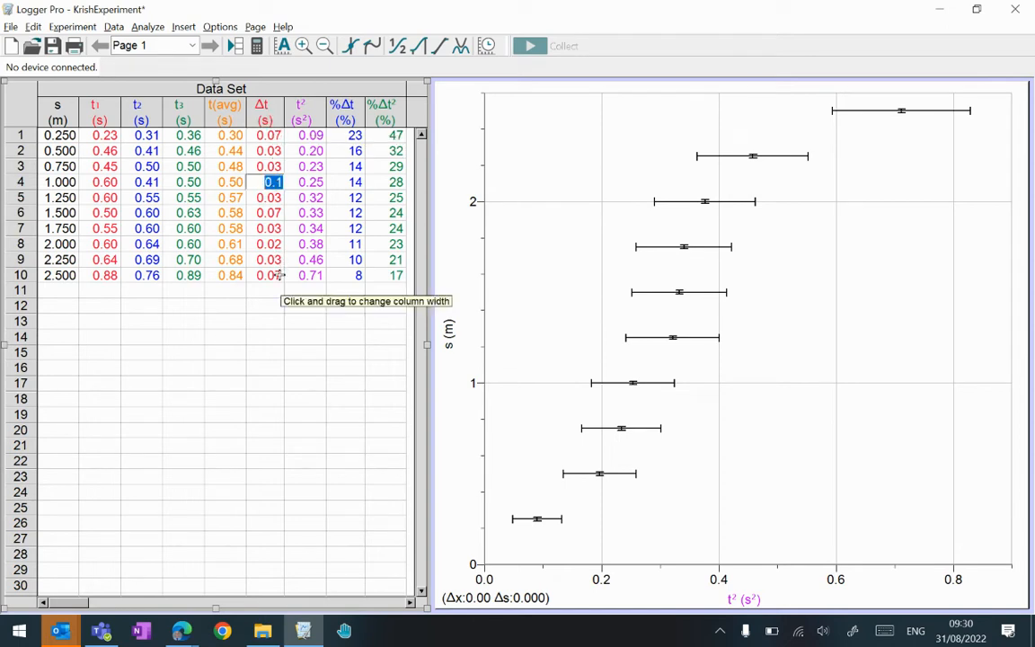
Step: Review the expressions that define the %Δt and %Δt² calculated columns
{"action": "double_click", "coordinate": [346, 126]}
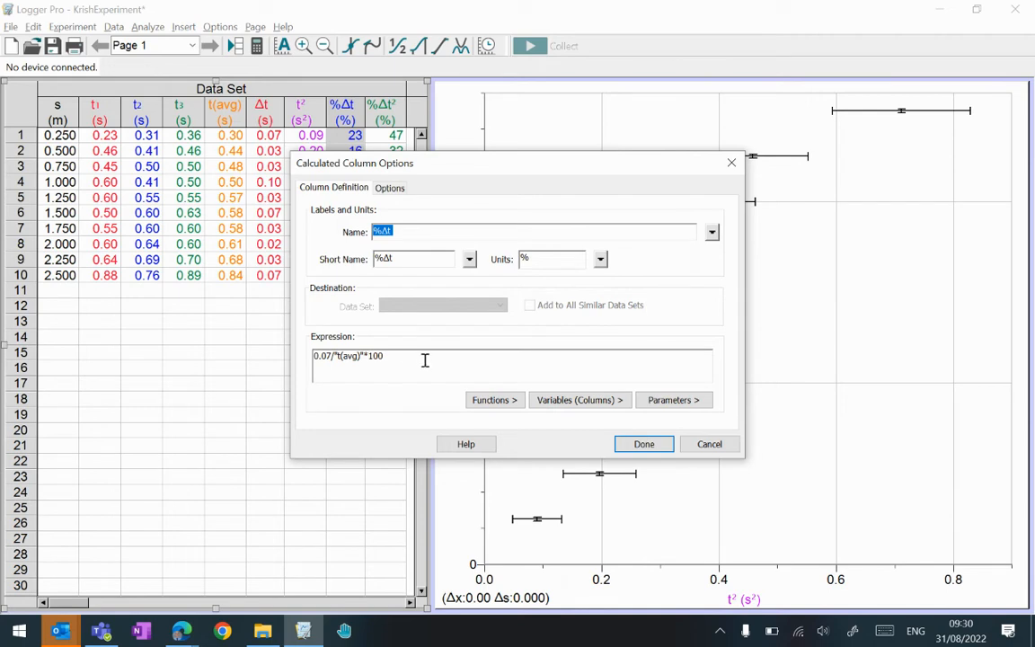
{"action": "left_click", "coordinate": [641, 446]}
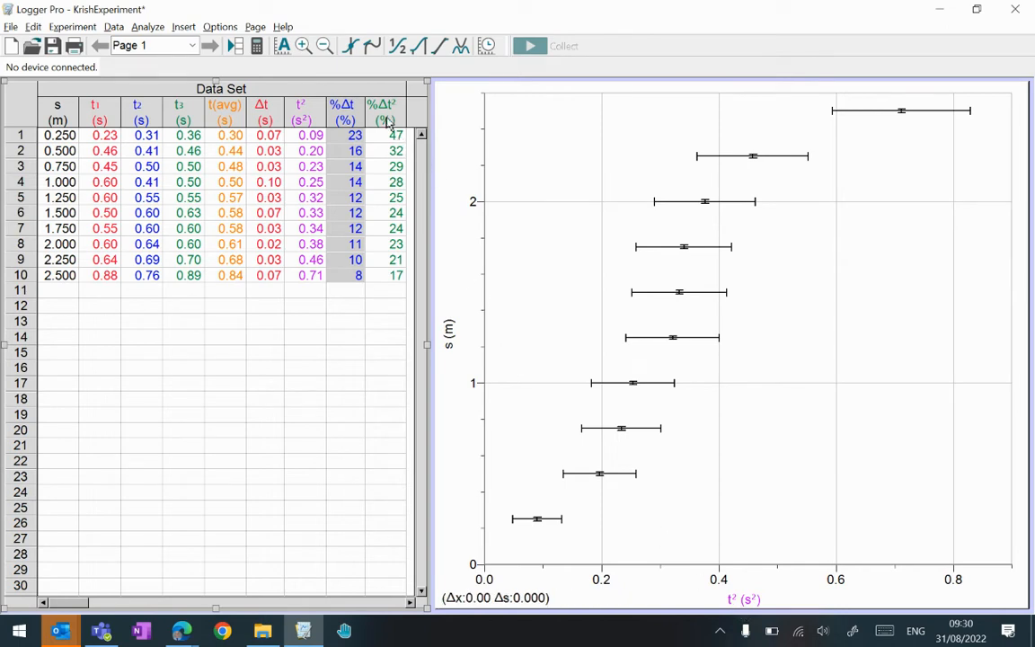
{"action": "double_click", "coordinate": [386, 119]}
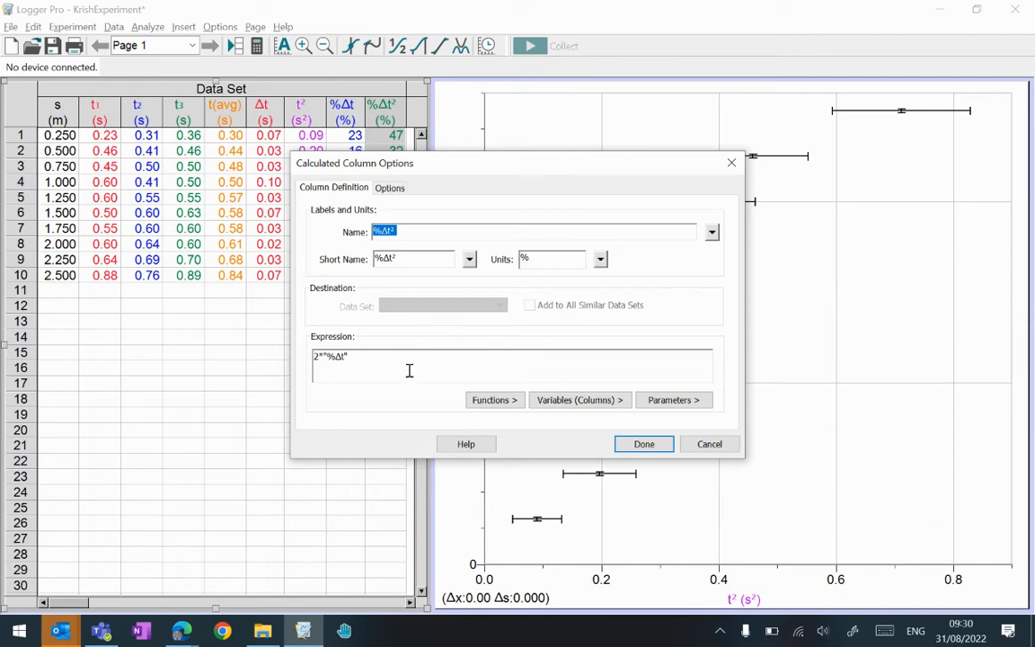
{"action": "left_click", "coordinate": [645, 446]}
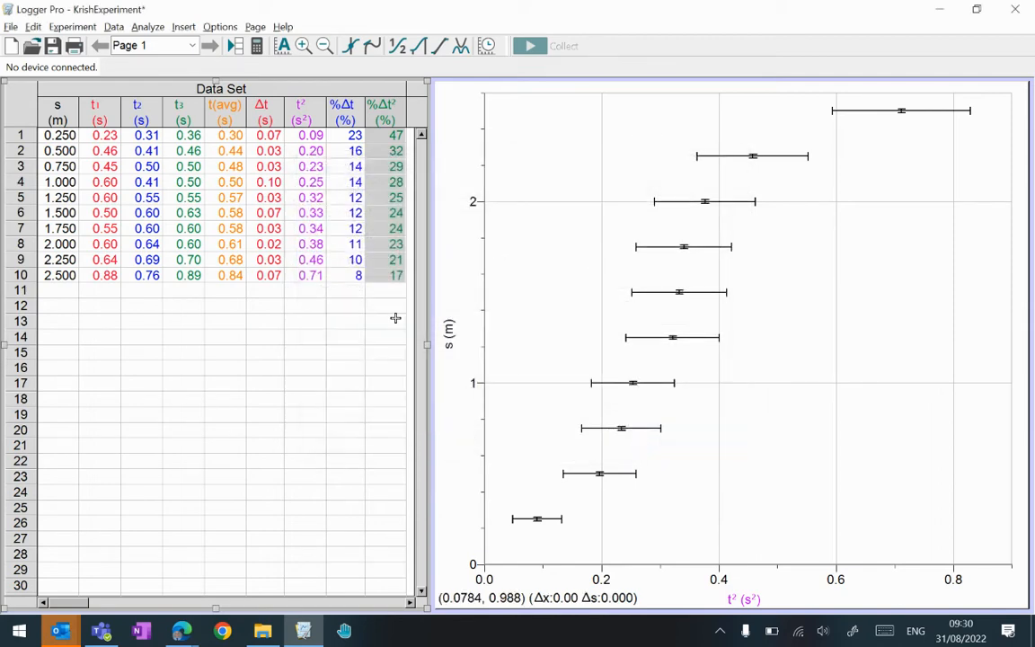
Step: Check that the t² column's error bars are enabled as percentages taken from the %Δt² column, and accept the percent interpretation
{"action": "double_click", "coordinate": [311, 123]}
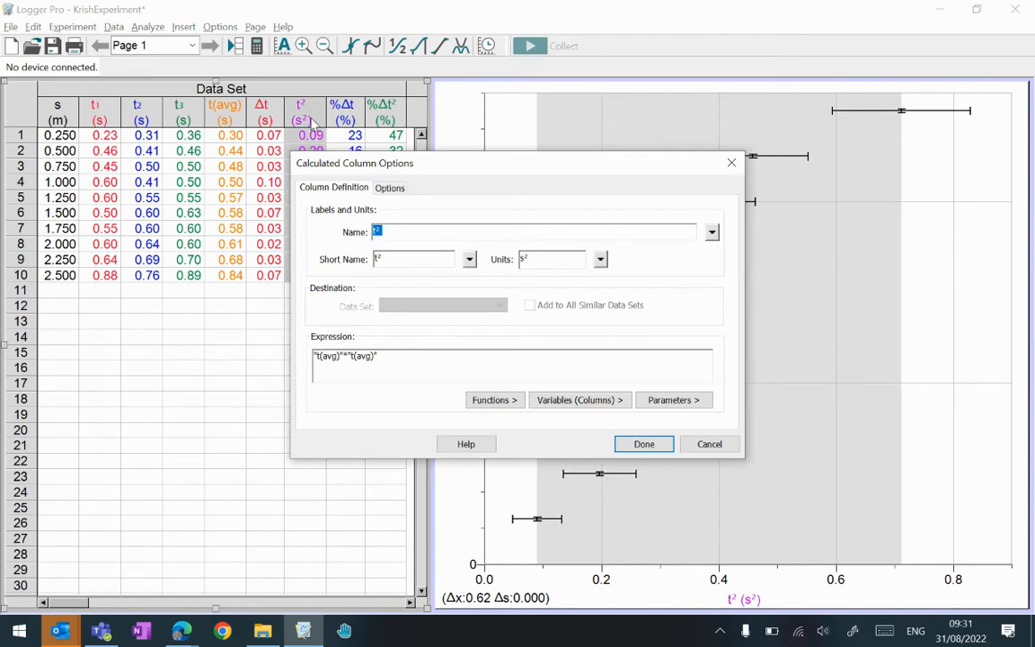
{"action": "left_click", "coordinate": [396, 190]}
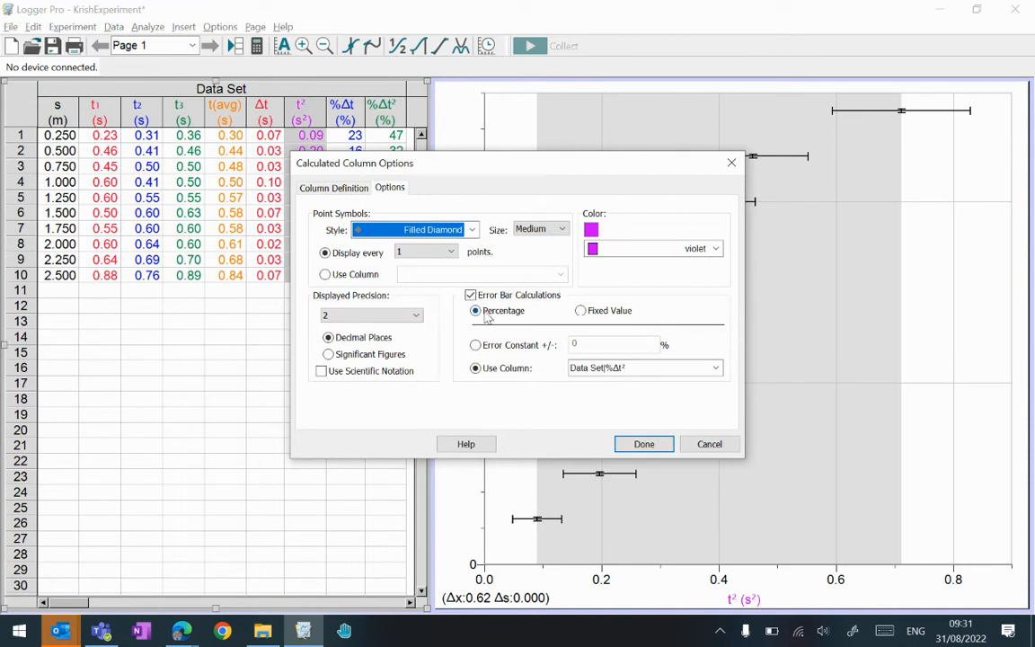
{"action": "left_click", "coordinate": [471, 296]}
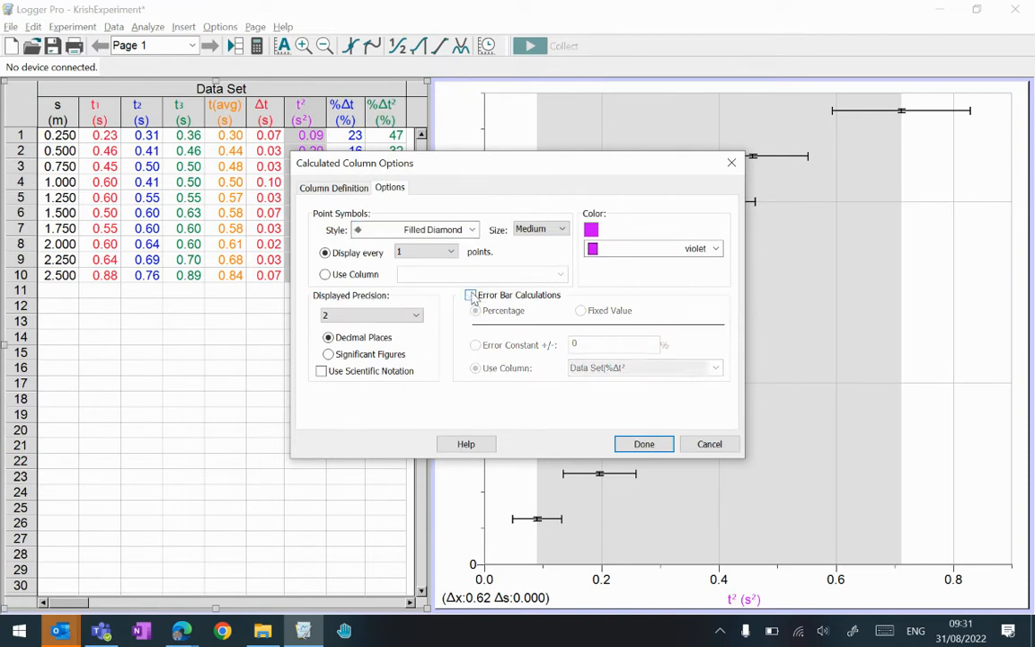
{"action": "left_click", "coordinate": [471, 296]}
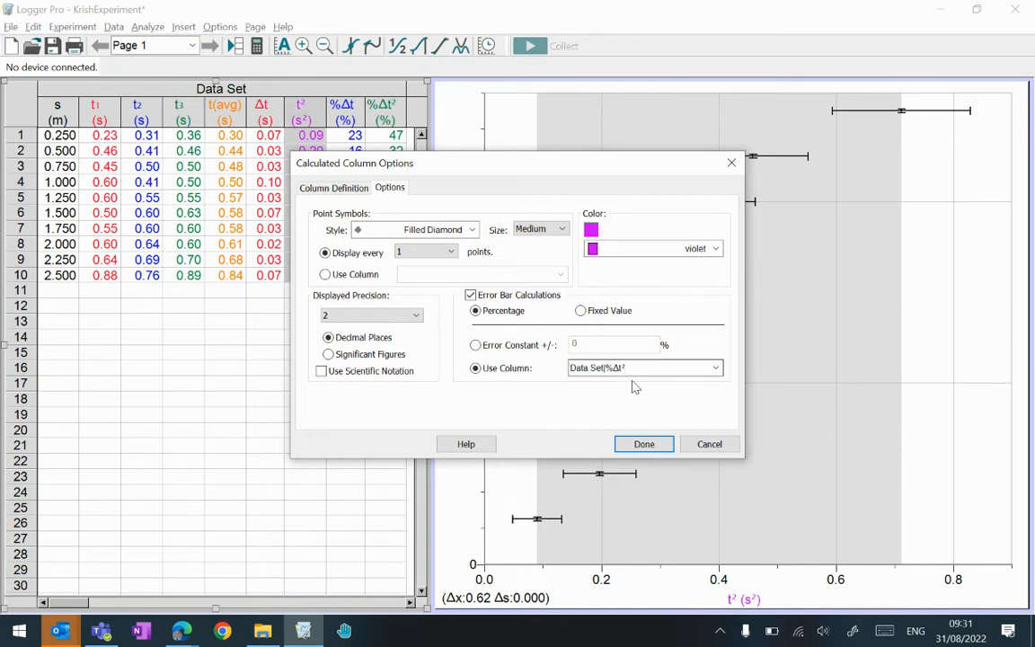
{"action": "left_click", "coordinate": [650, 451]}
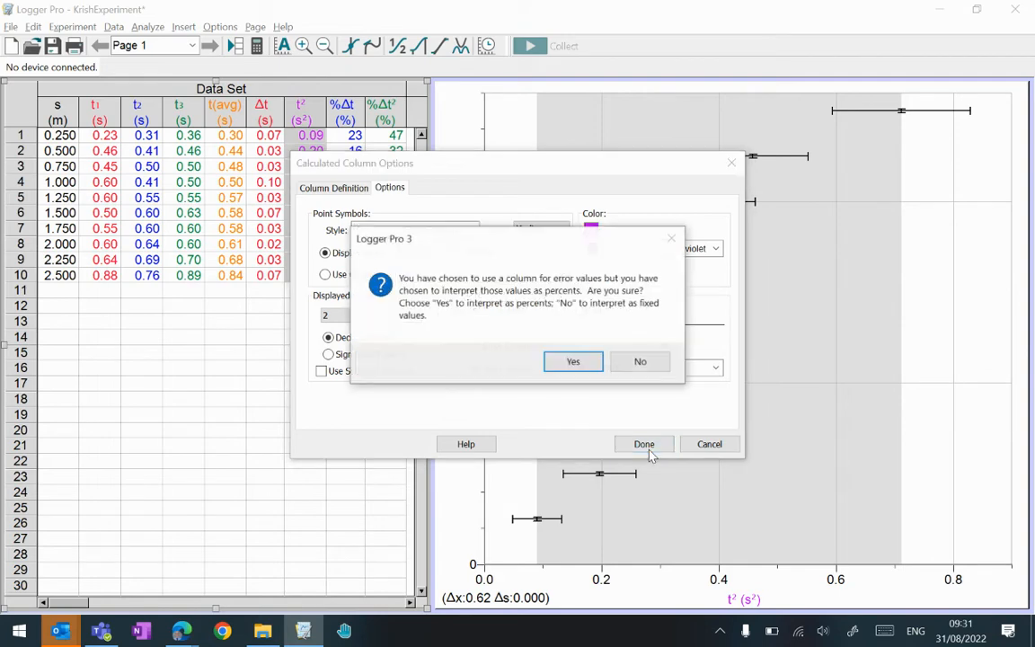
{"action": "left_click", "coordinate": [575, 362]}
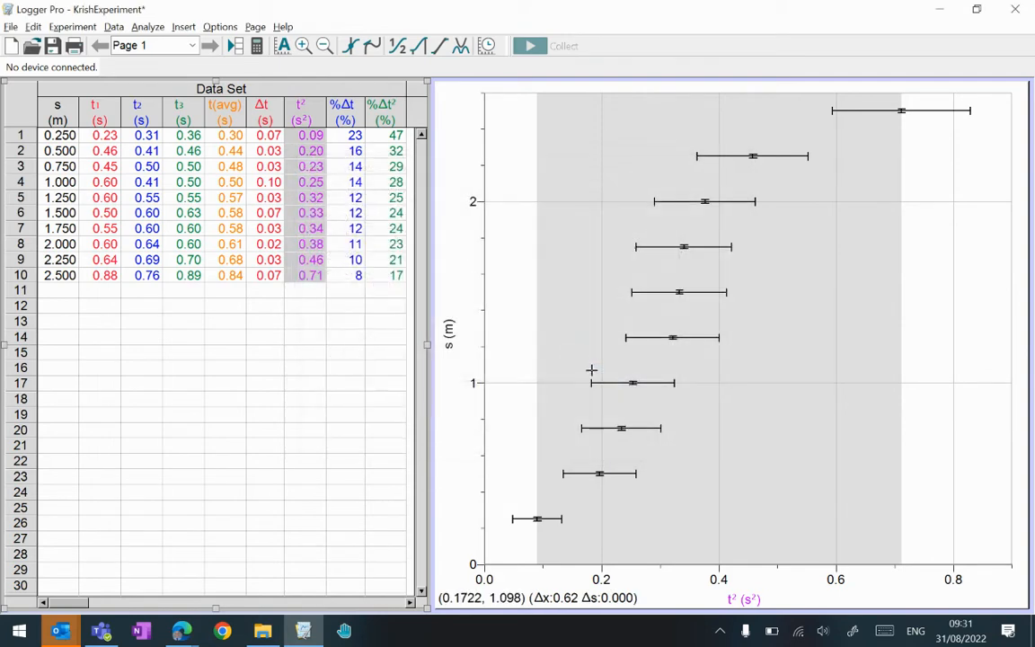
Step: Add a linear fit to the s against t² graph and move its results box into the empty area below the line
{"action": "left_click", "coordinate": [727, 382]}
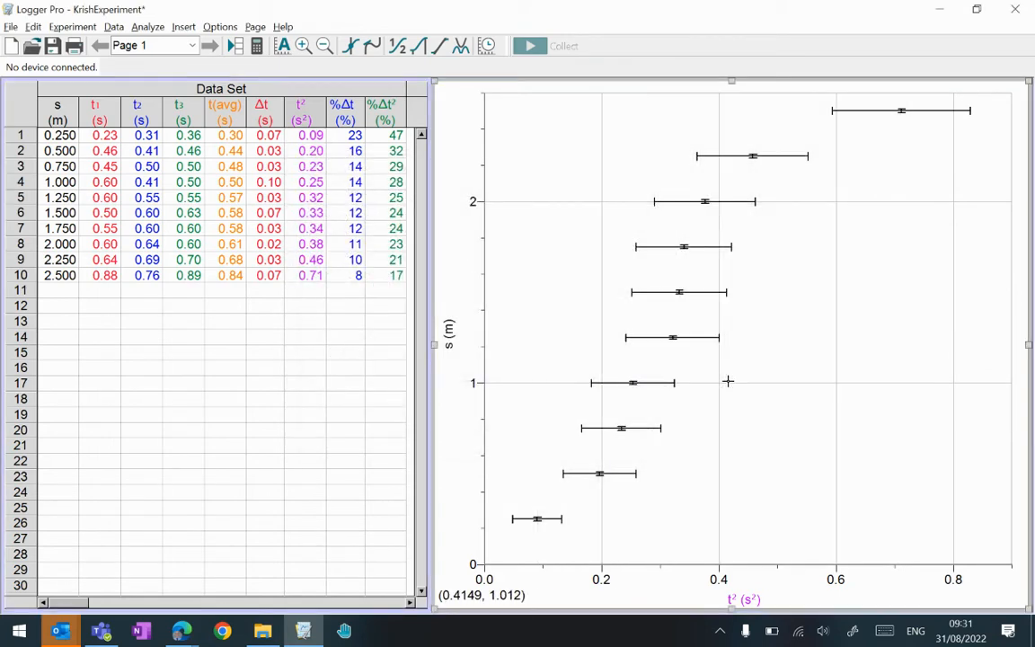
{"action": "left_click", "coordinate": [441, 49]}
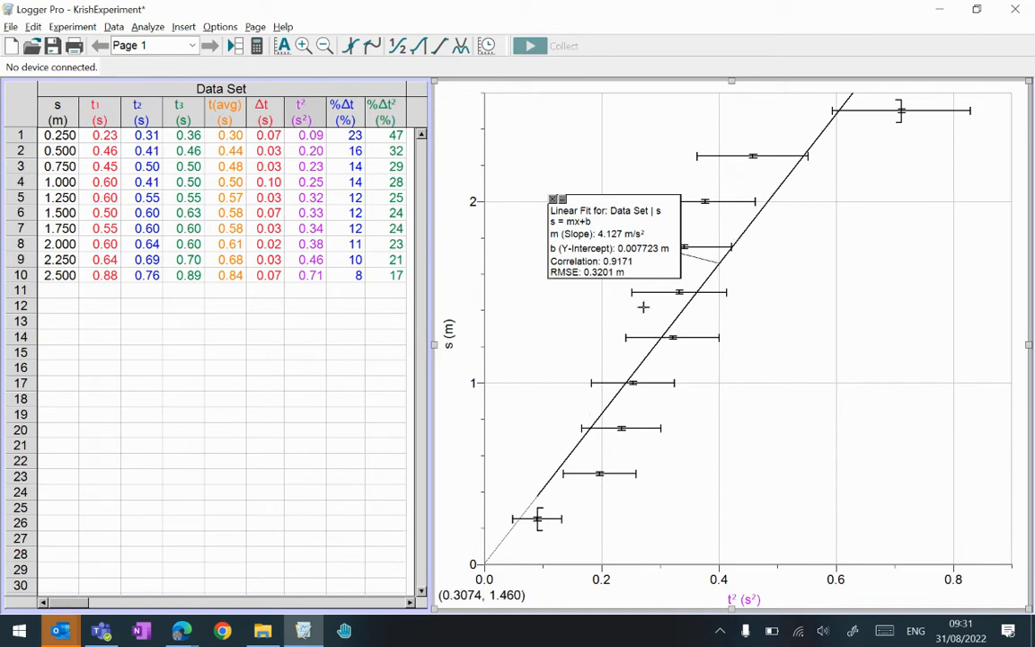
{"action": "left_click_drag", "start_coordinate": [613, 232], "coordinate": [894, 419]}
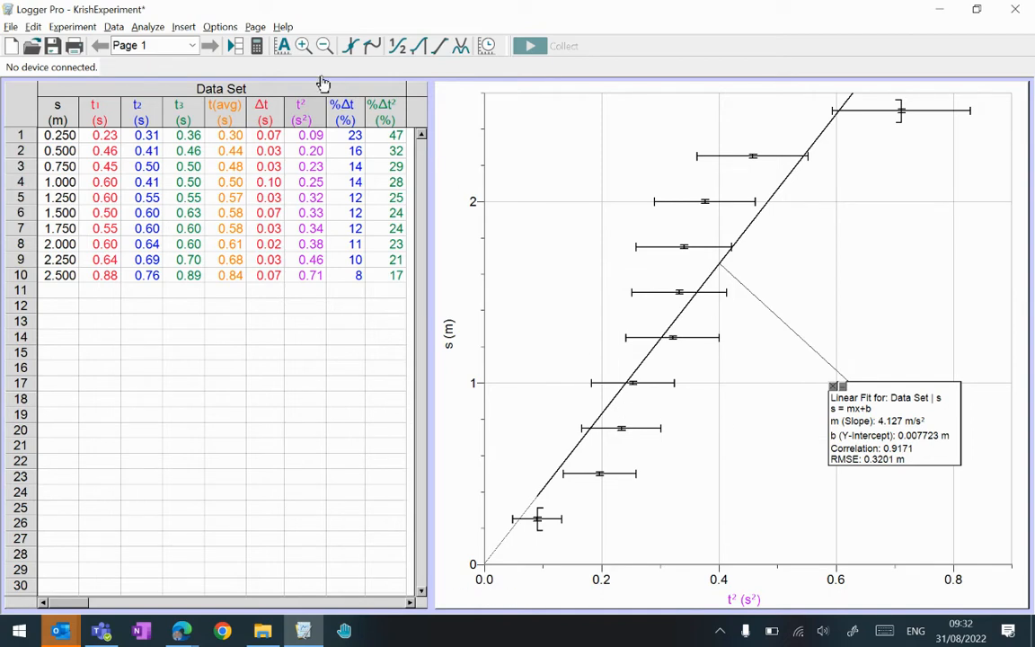
Step: Add a linear mx+b model with slope 4 and y-intercept 0, and move its results box clear of the data points
{"action": "left_click", "coordinate": [146, 30]}
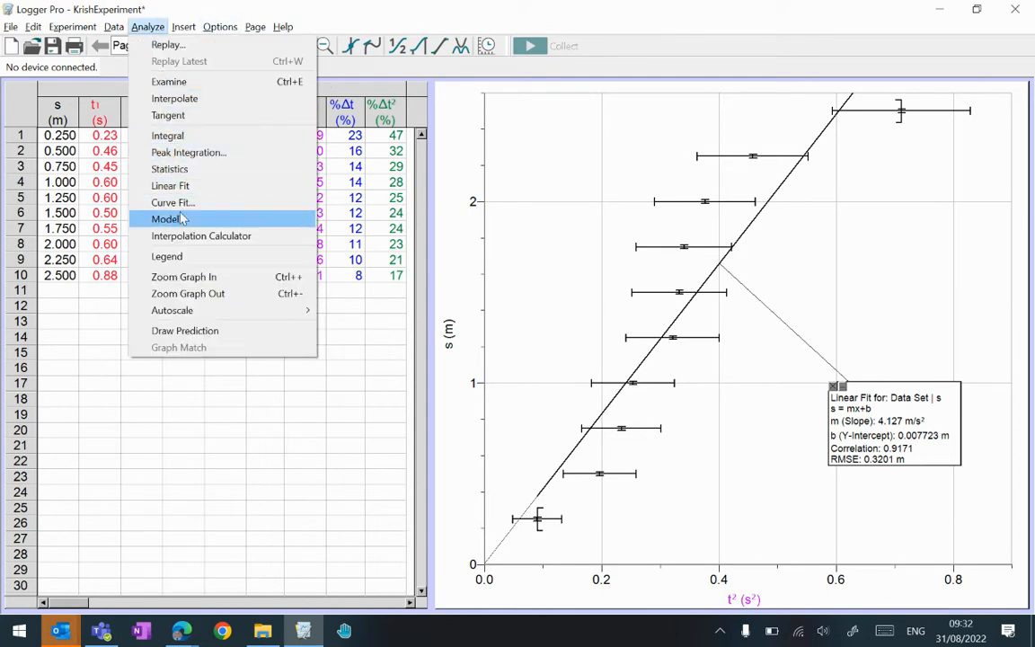
{"action": "left_click", "coordinate": [169, 219]}
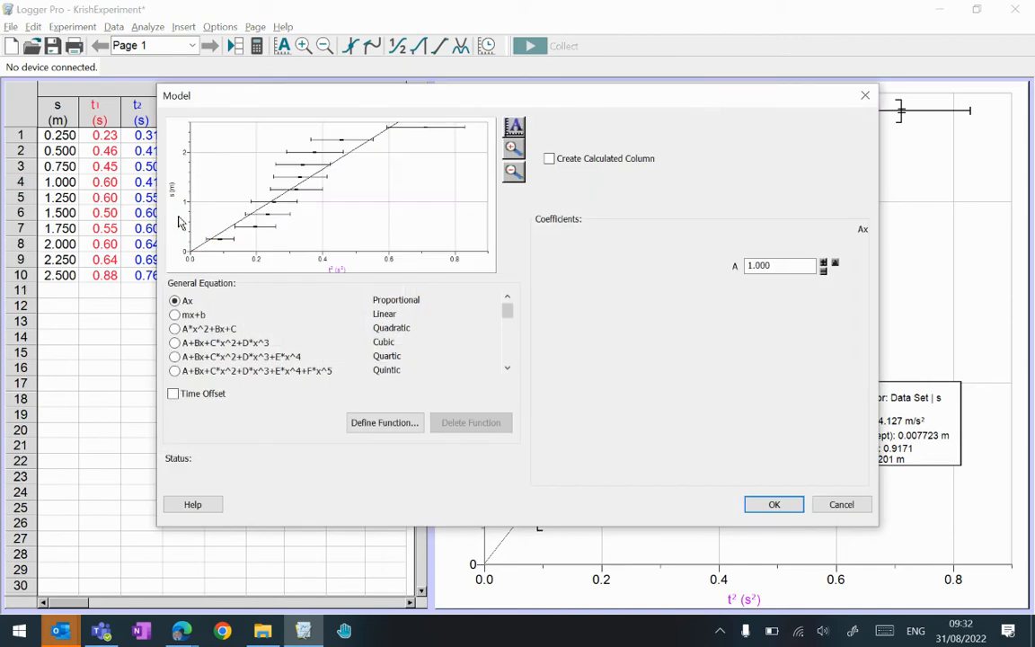
{"action": "left_click", "coordinate": [175, 314]}
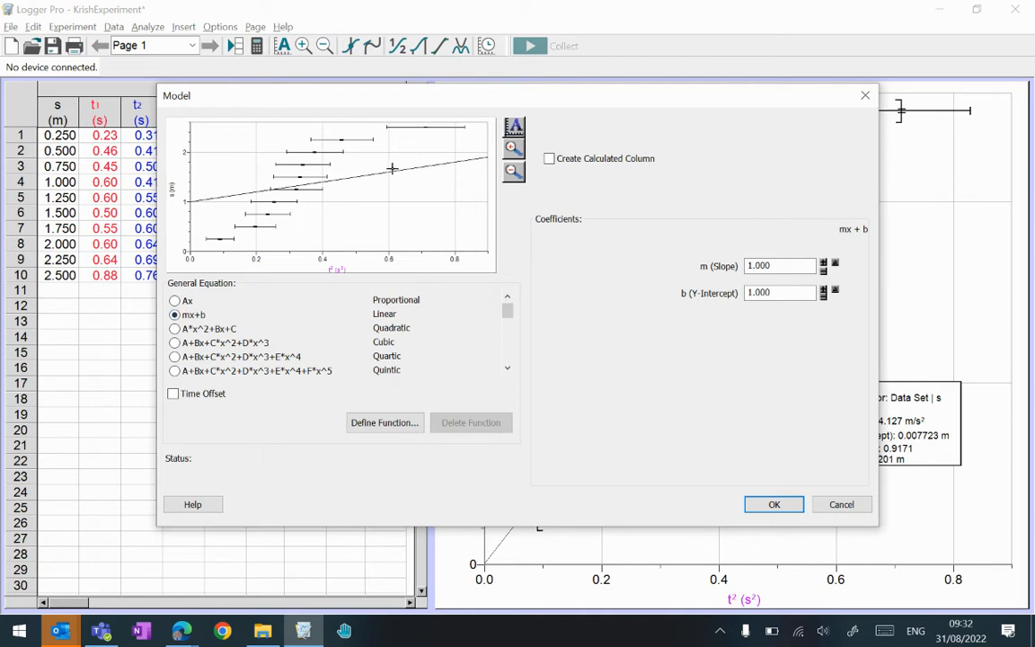
{"action": "left_click", "coordinate": [754, 265]}
{"action": "key", "text": "BackSpace"}
{"action": "type", "text": "4"}
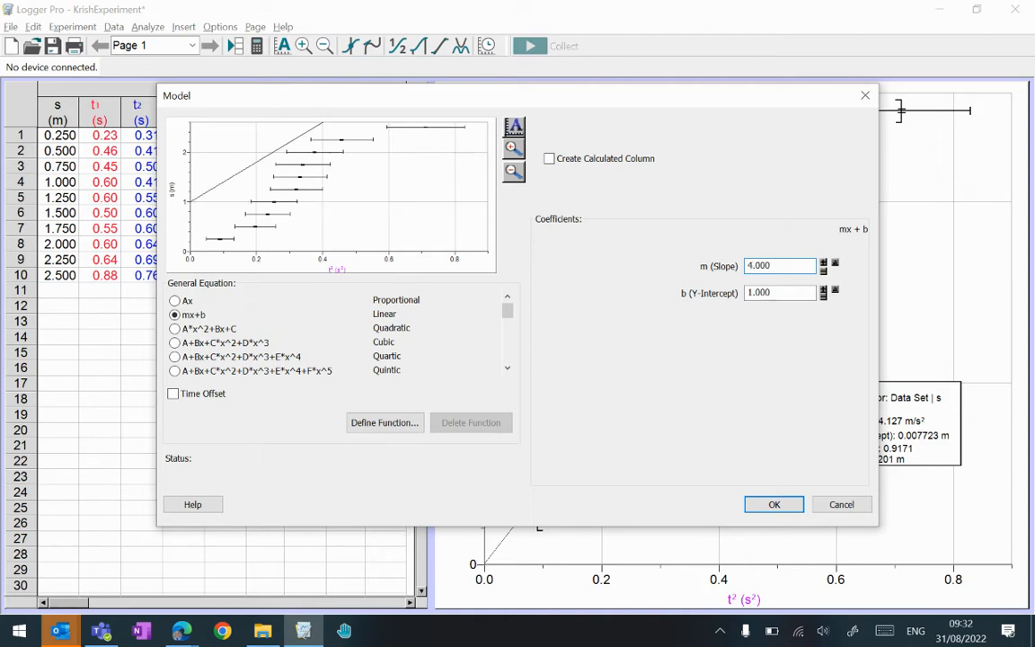
{"action": "left_click", "coordinate": [754, 293]}
{"action": "key", "text": "BackSpace"}
{"action": "type", "text": "0"}
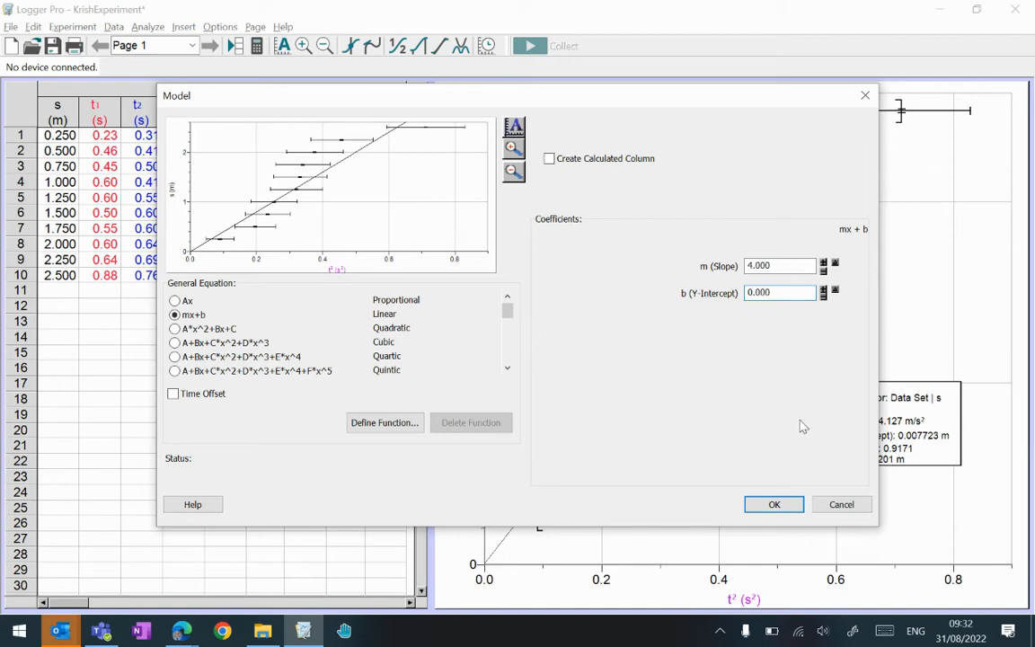
{"action": "left_click", "coordinate": [784, 502]}
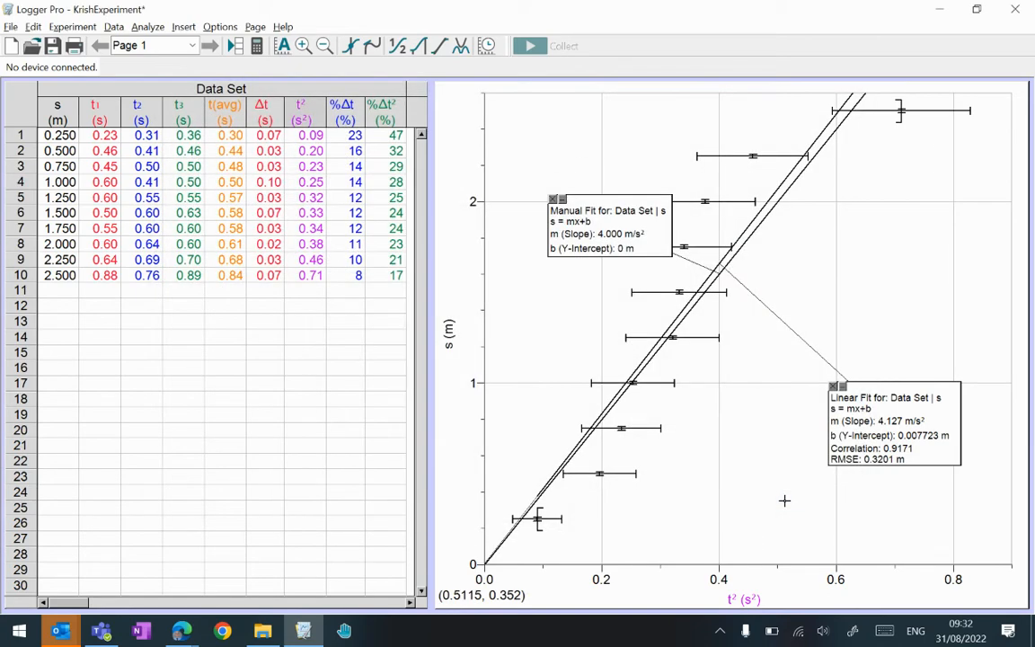
{"action": "mouse_move", "coordinate": [625, 231]}
{"action": "left_mouse_down"}
{"action": "mouse_move", "coordinate": [854, 301]}
{"action": "mouse_move", "coordinate": [920, 232]}
{"action": "left_mouse_up"}
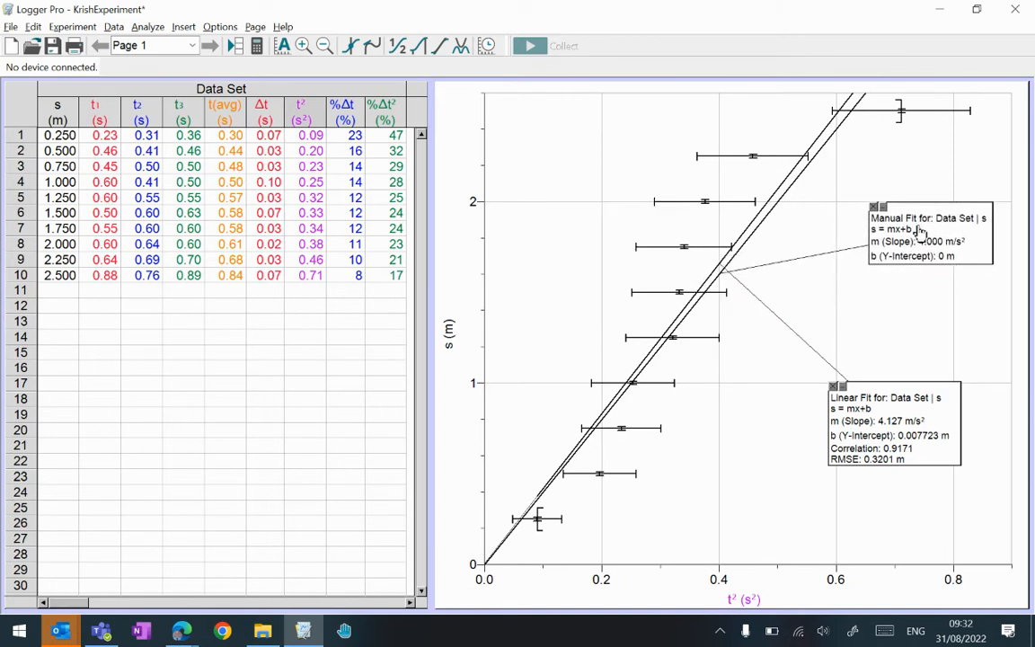
Step: Enable line drag for the manual fit and tilt it through the outer error bar ends, to slope about 2.9 m/s² and intercept about 0.107 m
{"action": "double_click", "coordinate": [921, 232]}
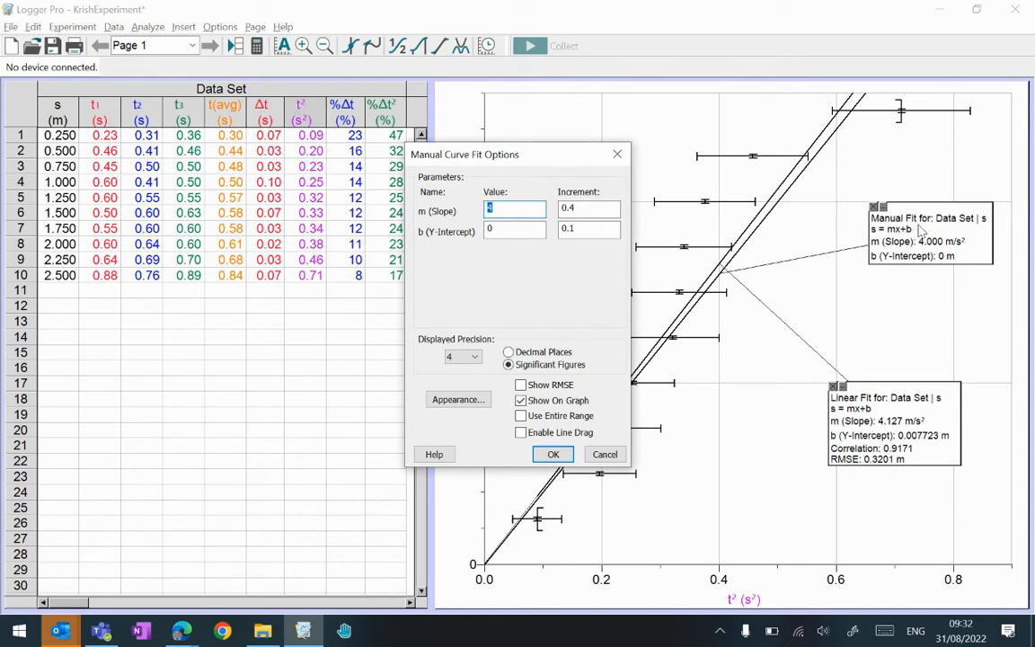
{"action": "left_click", "coordinate": [521, 433]}
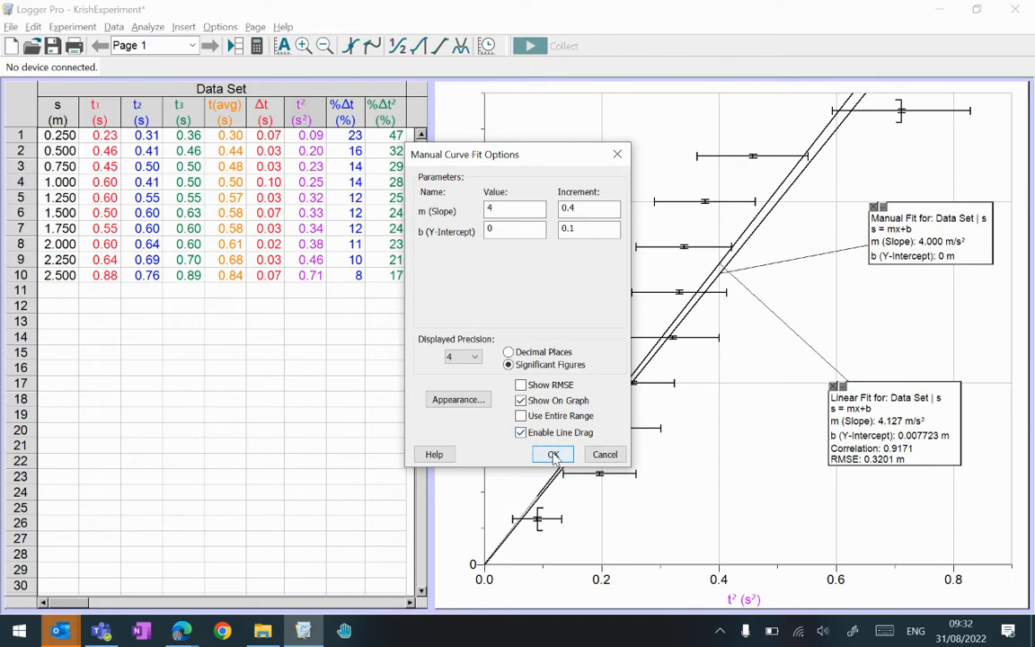
{"action": "left_click", "coordinate": [554, 455]}
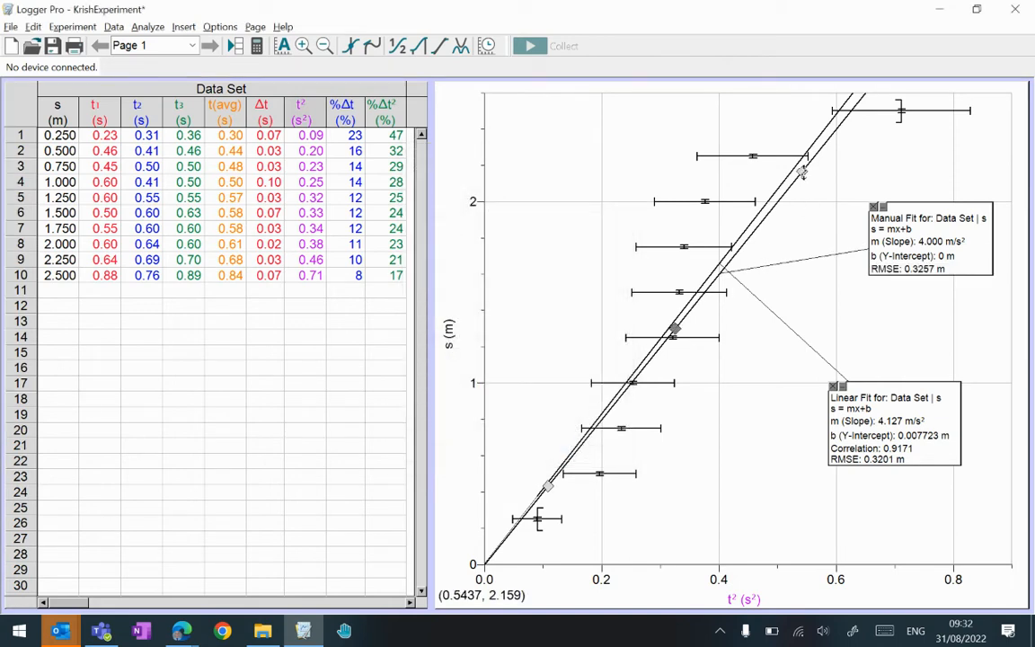
{"action": "left_click_drag", "start_coordinate": [803, 173], "coordinate": [895, 178]}
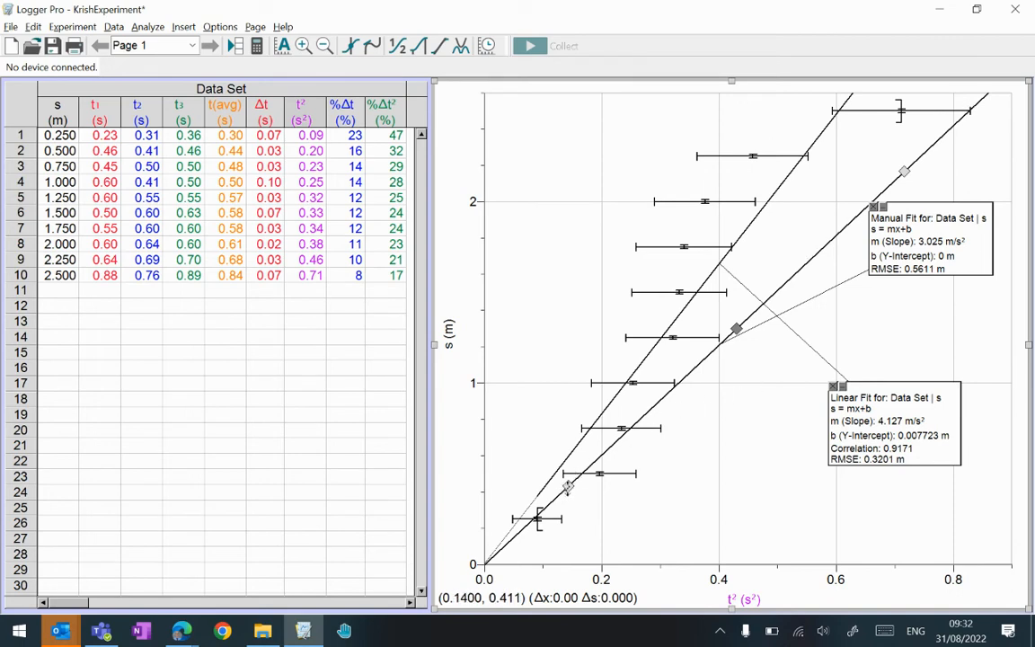
{"action": "left_click_drag", "start_coordinate": [567, 489], "coordinate": [546, 487]}
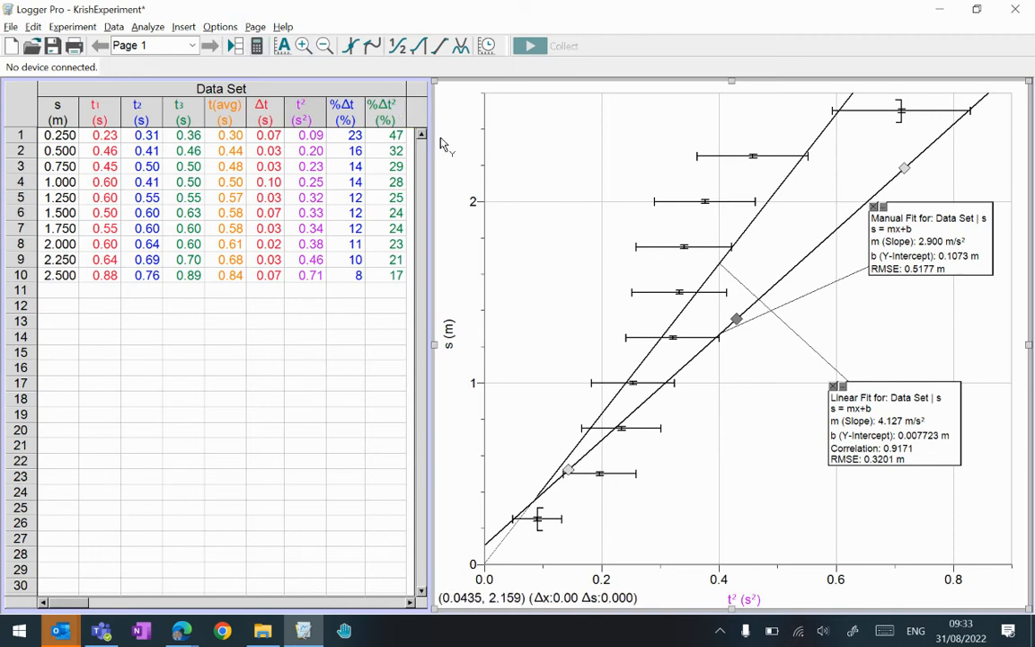
Step: Add a second linear mx+b model to the graph with slope 5 and y-intercept 0
{"action": "left_click", "coordinate": [148, 26]}
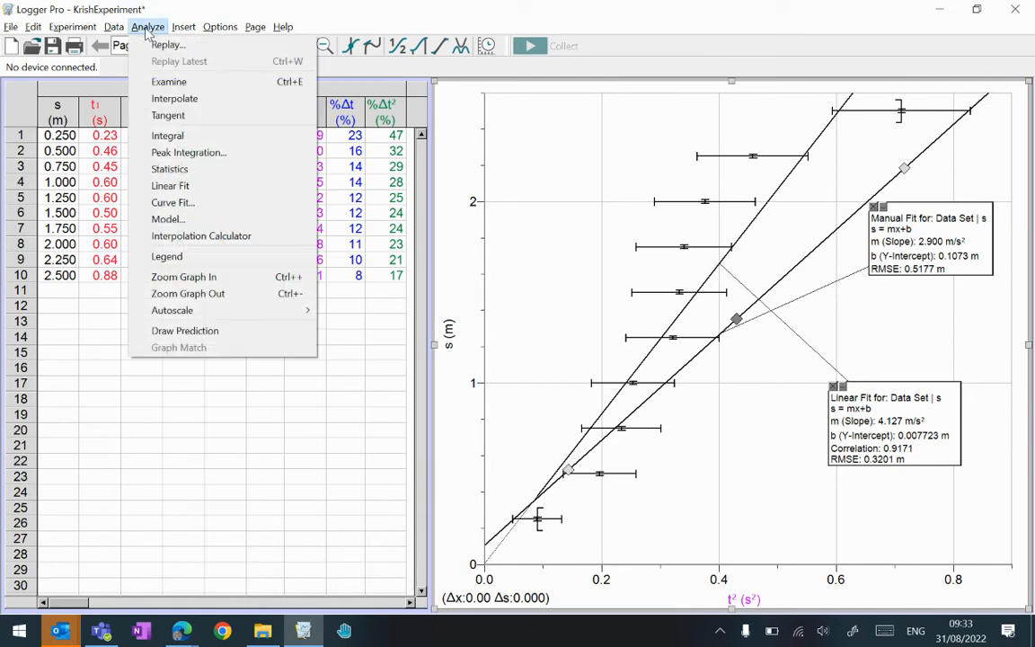
{"action": "left_click", "coordinate": [180, 219]}
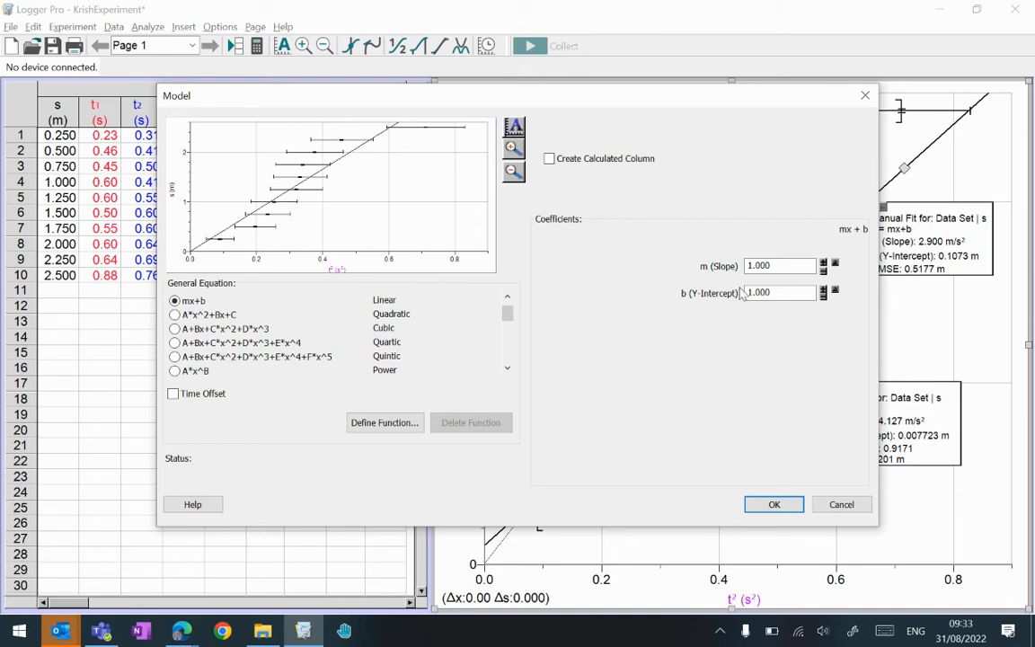
{"action": "left_click", "coordinate": [771, 265]}
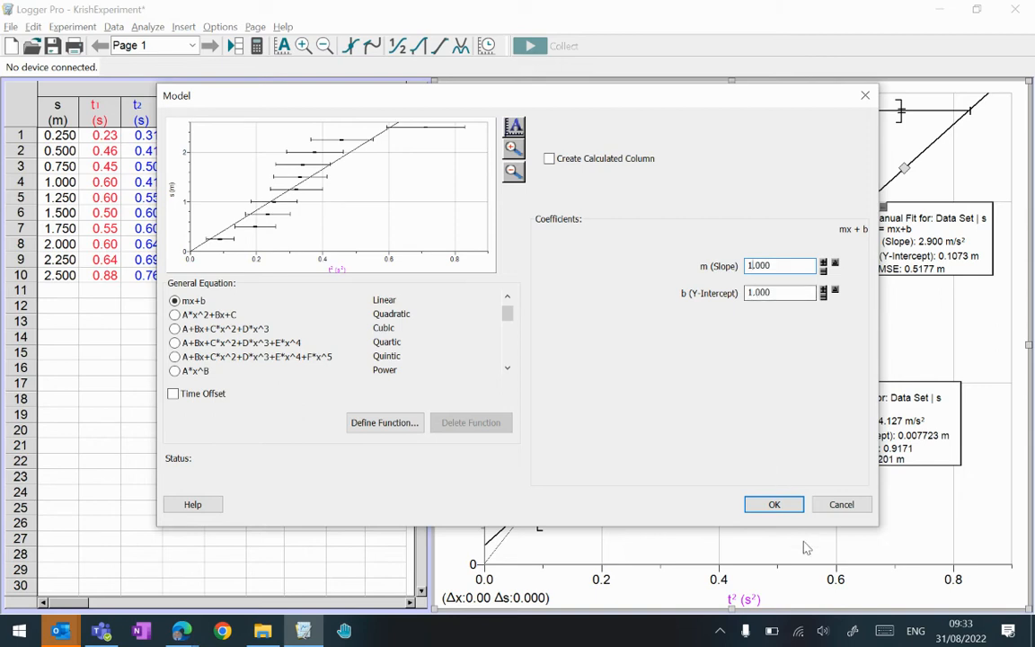
{"action": "left_click", "coordinate": [752, 294]}
{"action": "left_click", "coordinate": [752, 266]}
{"action": "key", "text": "BackSpace"}
{"action": "type", "text": "5"}
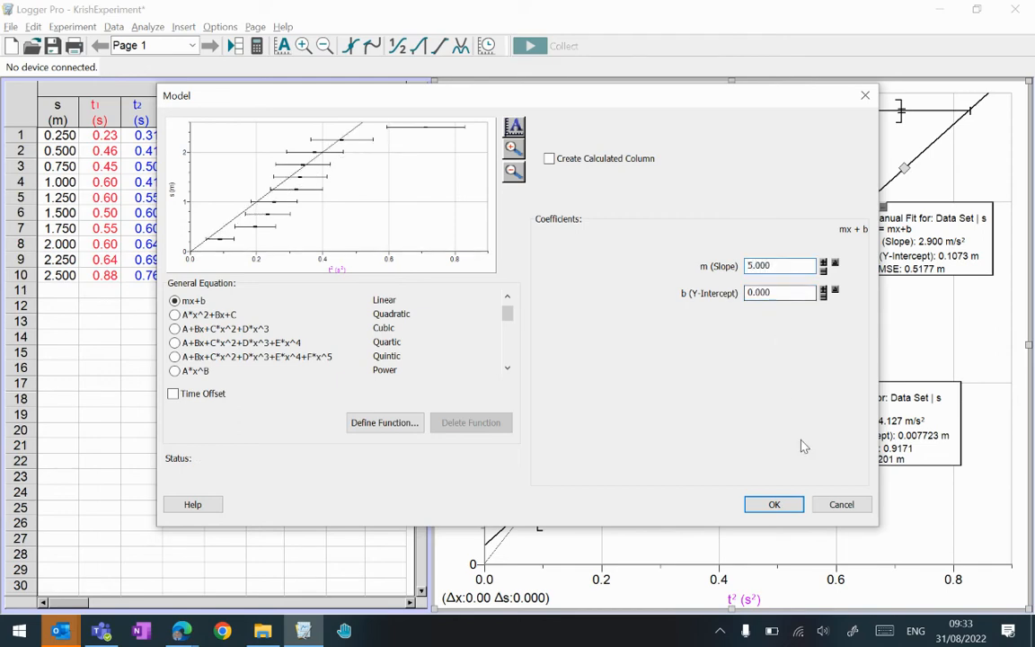
{"action": "left_click", "coordinate": [768, 506]}
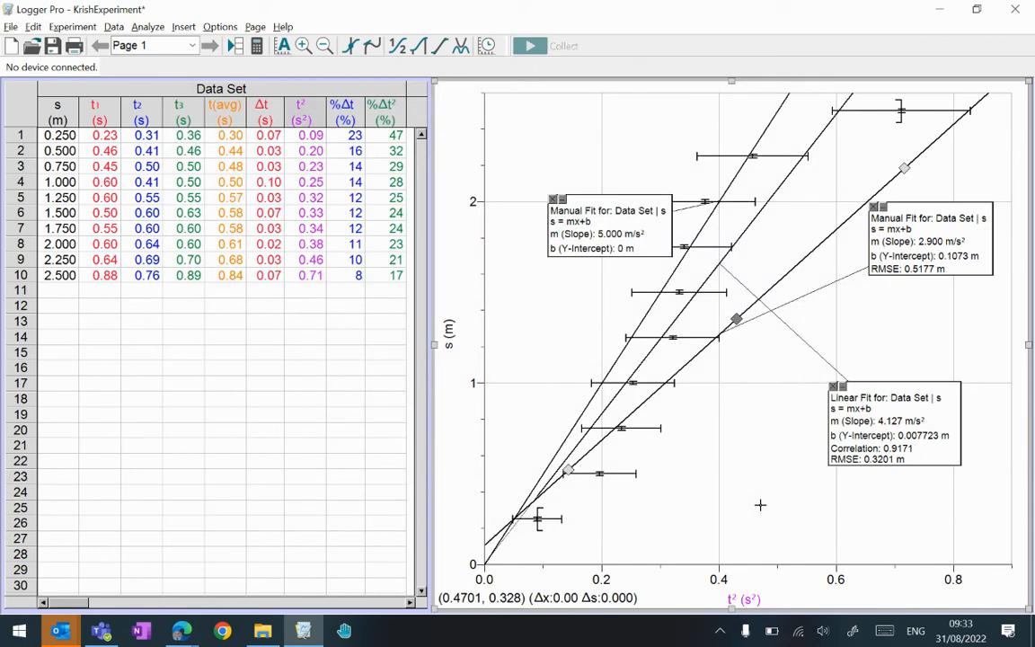
Step: Enable line drag for the second manual fit and tilt its upper part to a slope of about 4.2 m/s²
{"action": "double_click", "coordinate": [599, 229]}
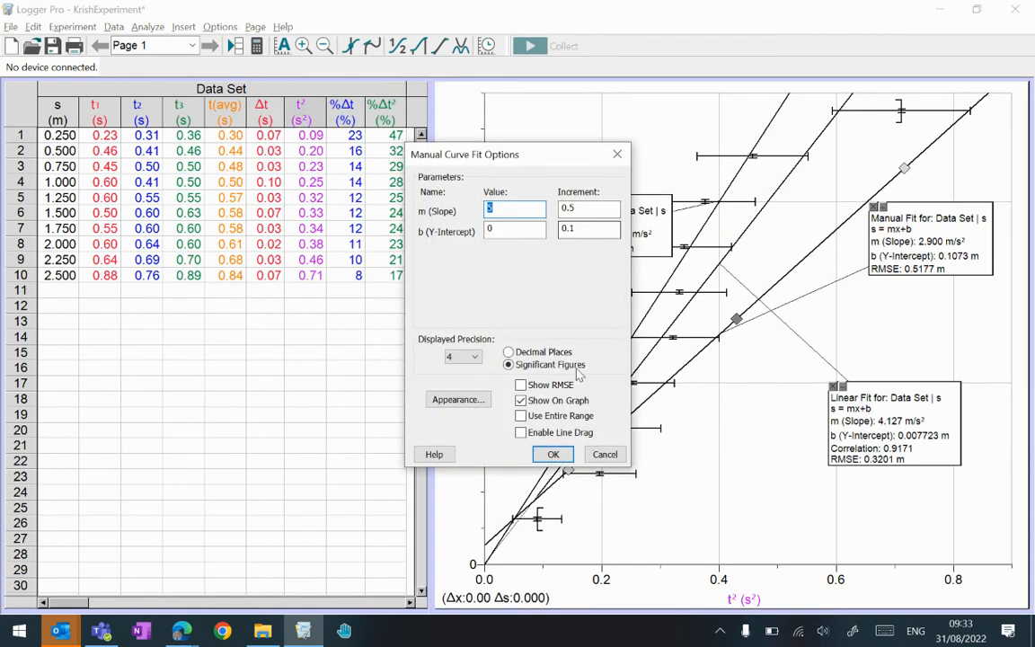
{"action": "left_click", "coordinate": [521, 433]}
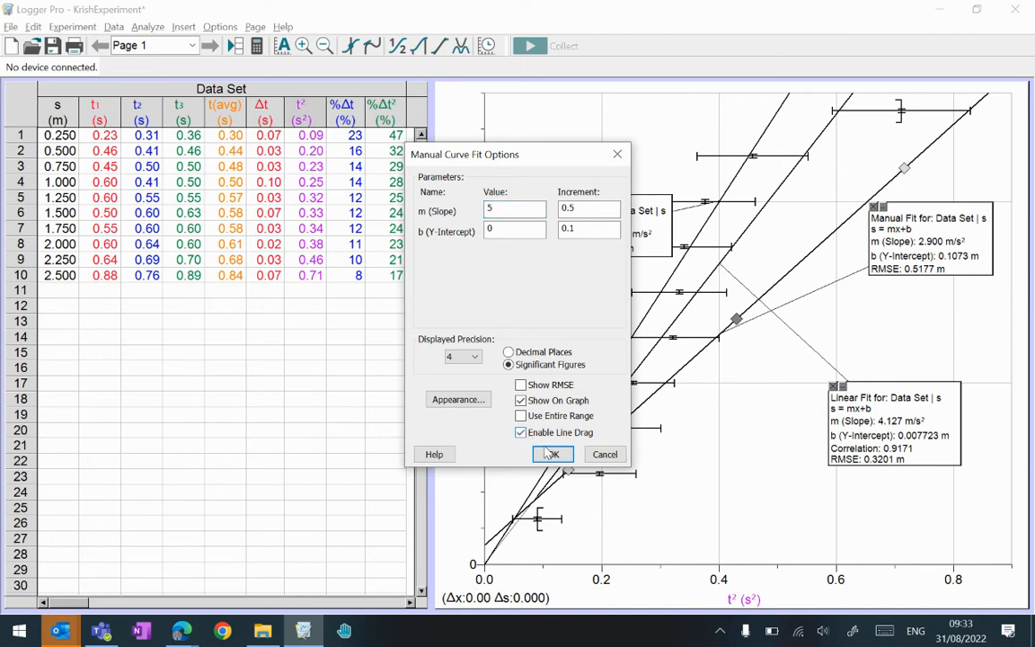
{"action": "left_click", "coordinate": [552, 454]}
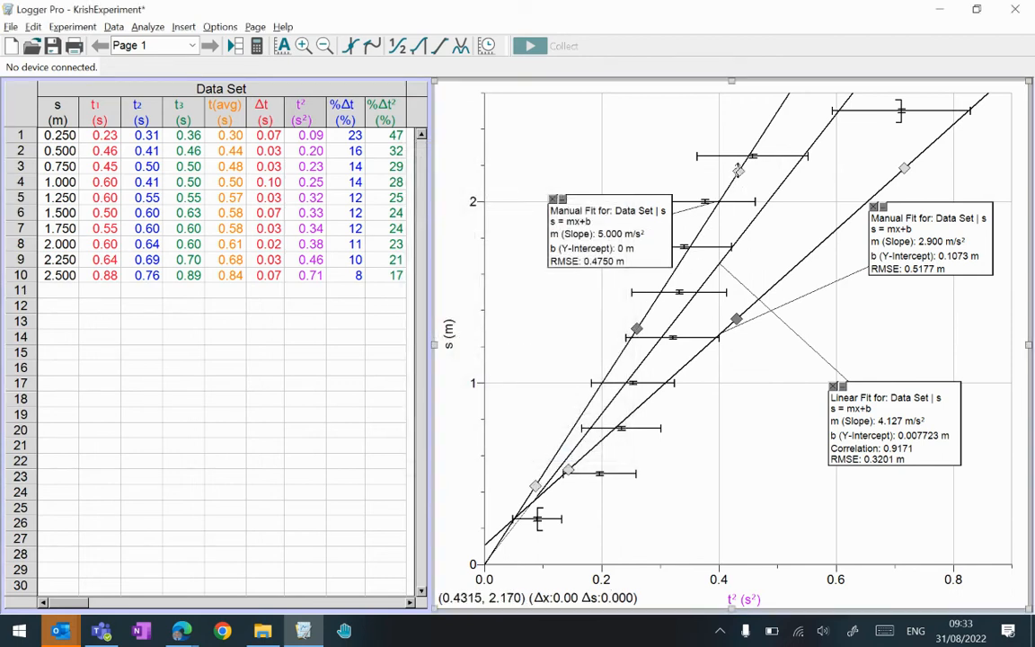
{"action": "left_click_drag", "start_coordinate": [737, 171], "coordinate": [790, 159]}
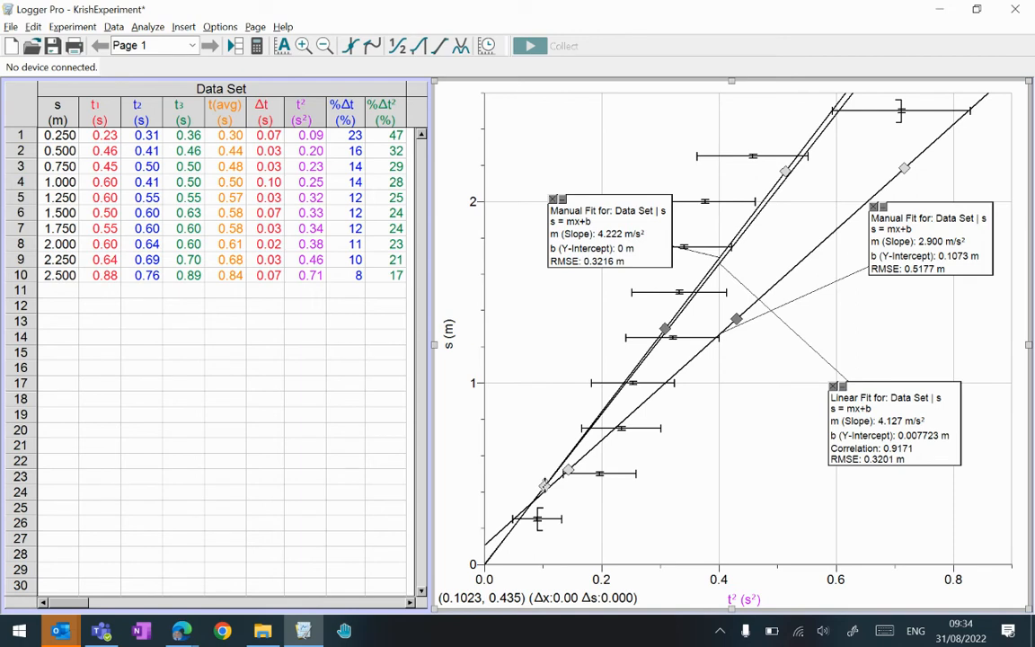
Step: Move the lower end of the second manual fit toward larger t², to slope about 4.9 m/s² and intercept about -0.40 m
{"action": "mouse_move", "coordinate": [543, 485]}
{"action": "left_mouse_down"}
{"action": "mouse_move", "coordinate": [573, 496]}
{"action": "mouse_move", "coordinate": [548, 489]}
{"action": "left_mouse_up"}
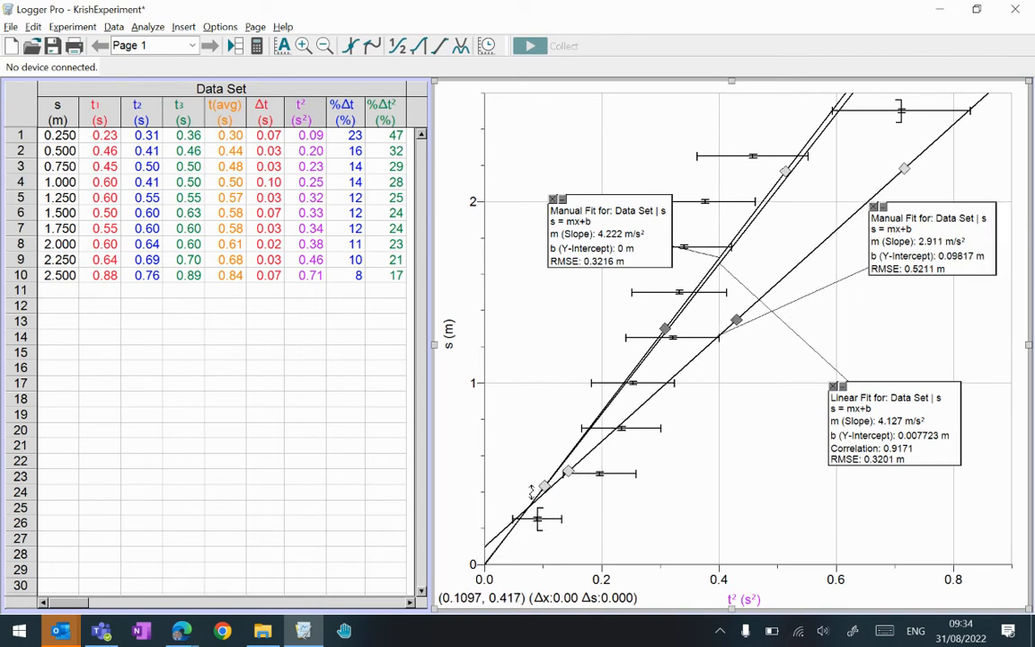
{"action": "left_click_drag", "start_coordinate": [544, 488], "coordinate": [551, 422]}
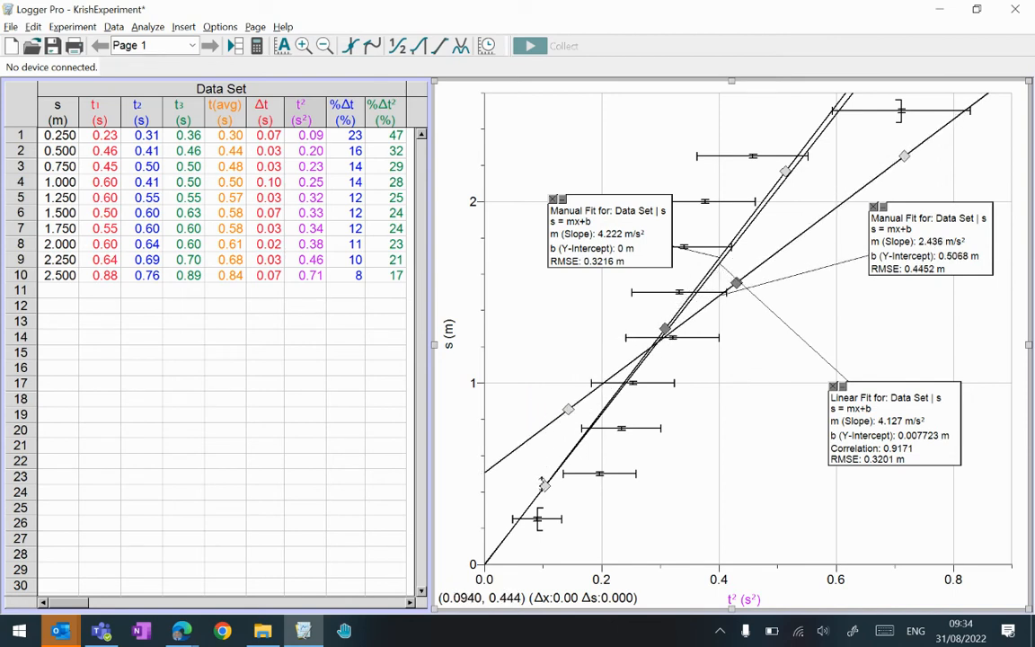
{"action": "left_click_drag", "start_coordinate": [544, 489], "coordinate": [571, 505]}
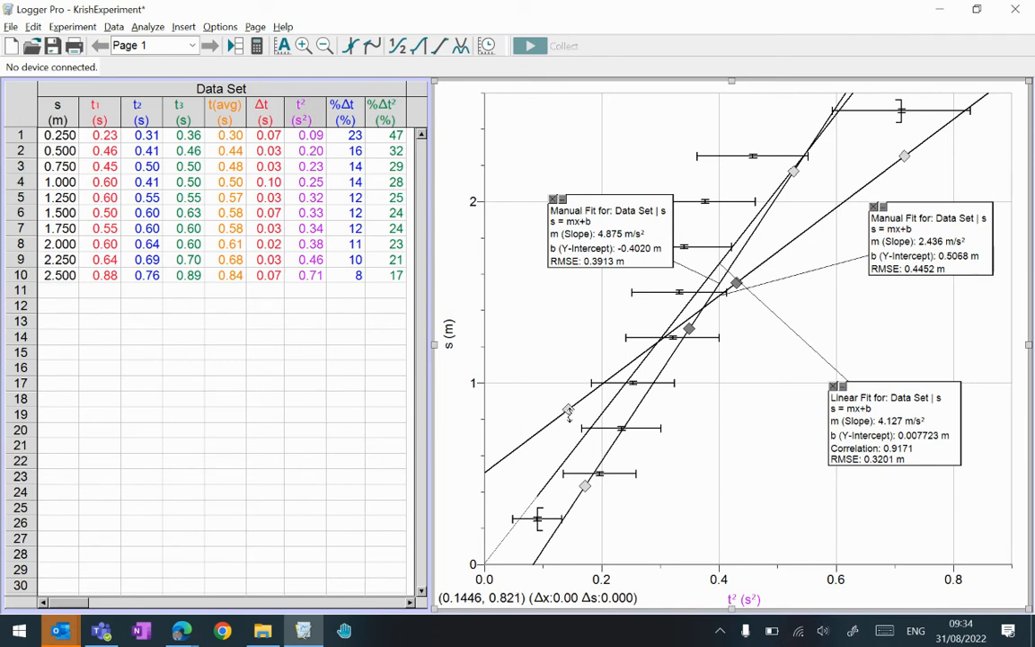
Step: Return the minimum-gradient line to slope about 2.9 m/s², intercept about 0.11 m, and steepen the other manual fit to about 8.0 m/s², intercept about -0.66 m
{"action": "left_click_drag", "start_coordinate": [569, 415], "coordinate": [541, 493]}
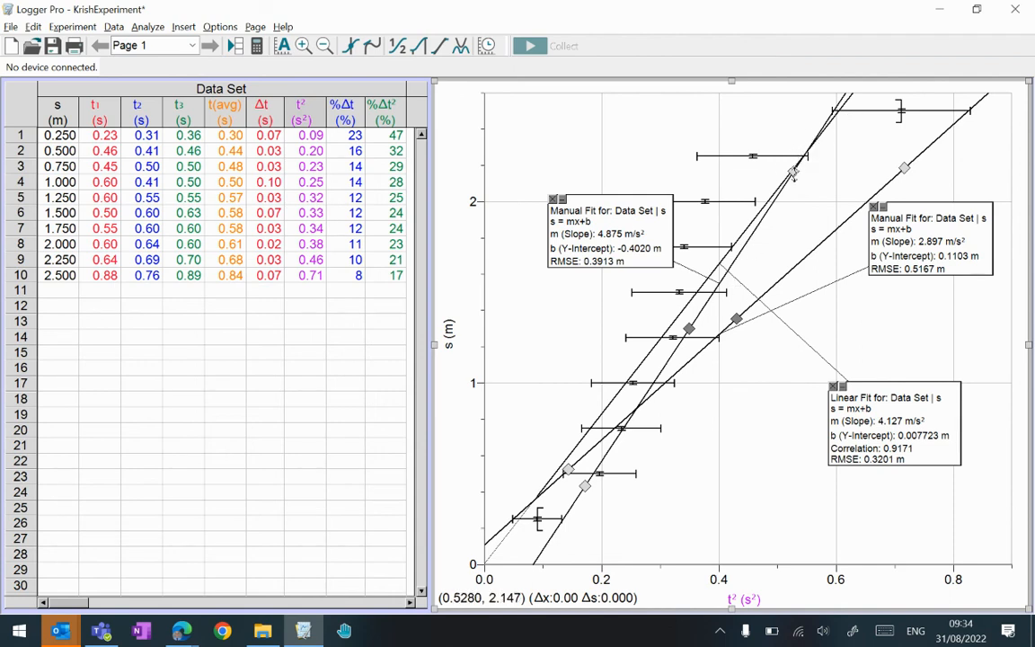
{"action": "left_click_drag", "start_coordinate": [792, 173], "coordinate": [696, 158]}
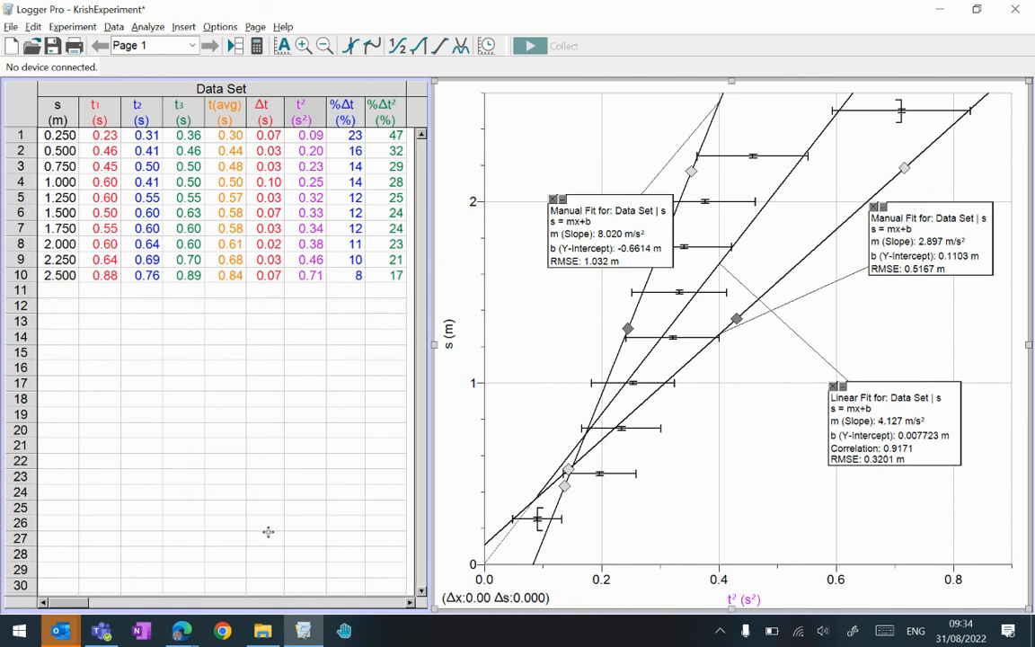
{"action": "mouse_move", "coordinate": [177, 635]}
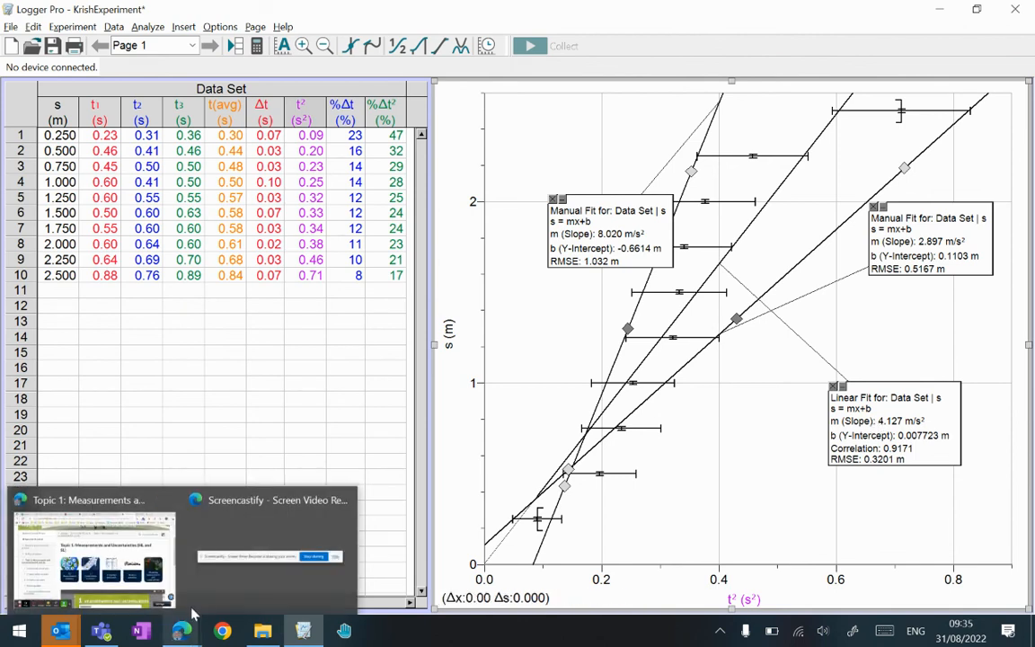